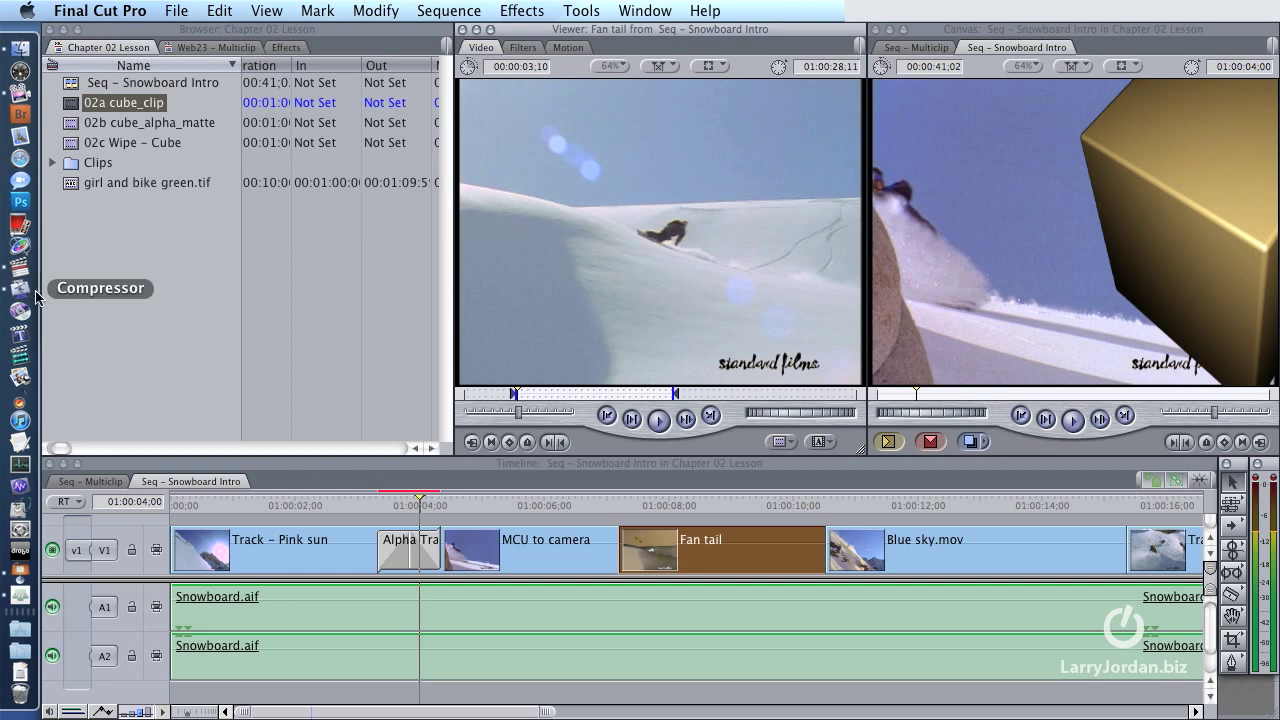
Launch LiveType from the Dock to start a new, empty title project.
{"action": "left_click", "coordinate": [22, 337]}
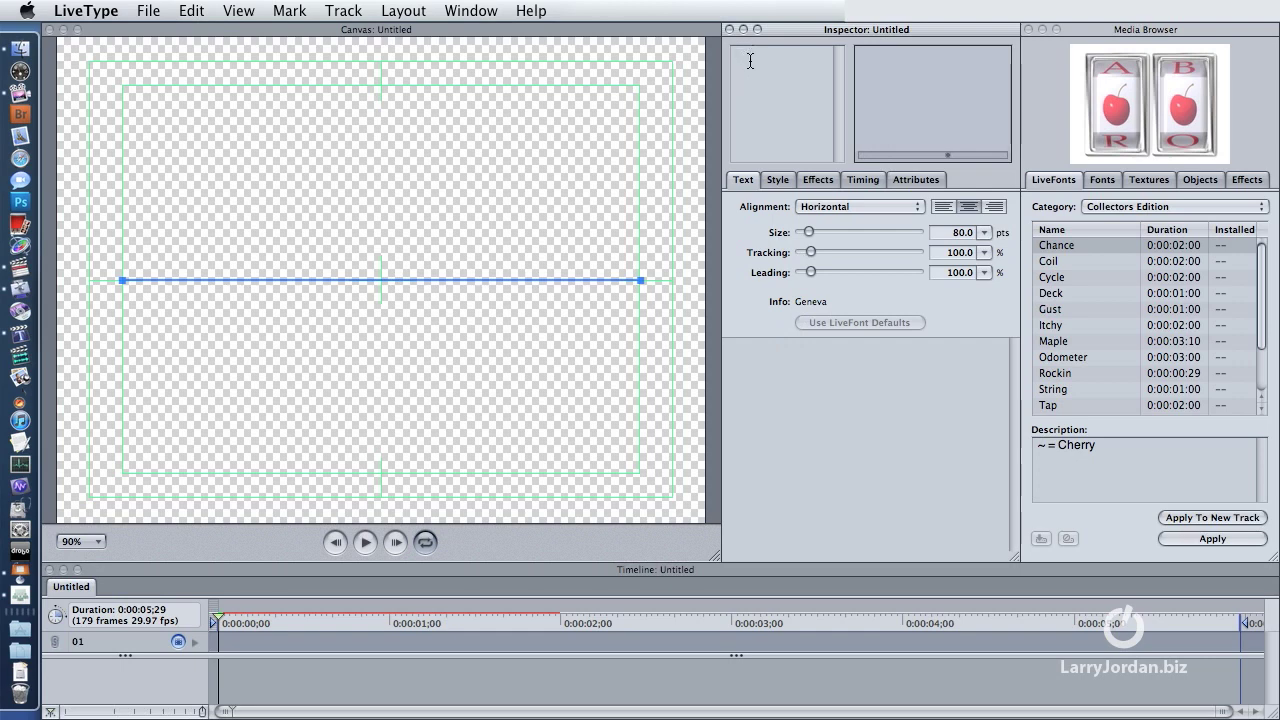
Enter the title 'This is my Title', breaking it onto two lines before 'my'.
{"action": "type", "text": "This is my "}
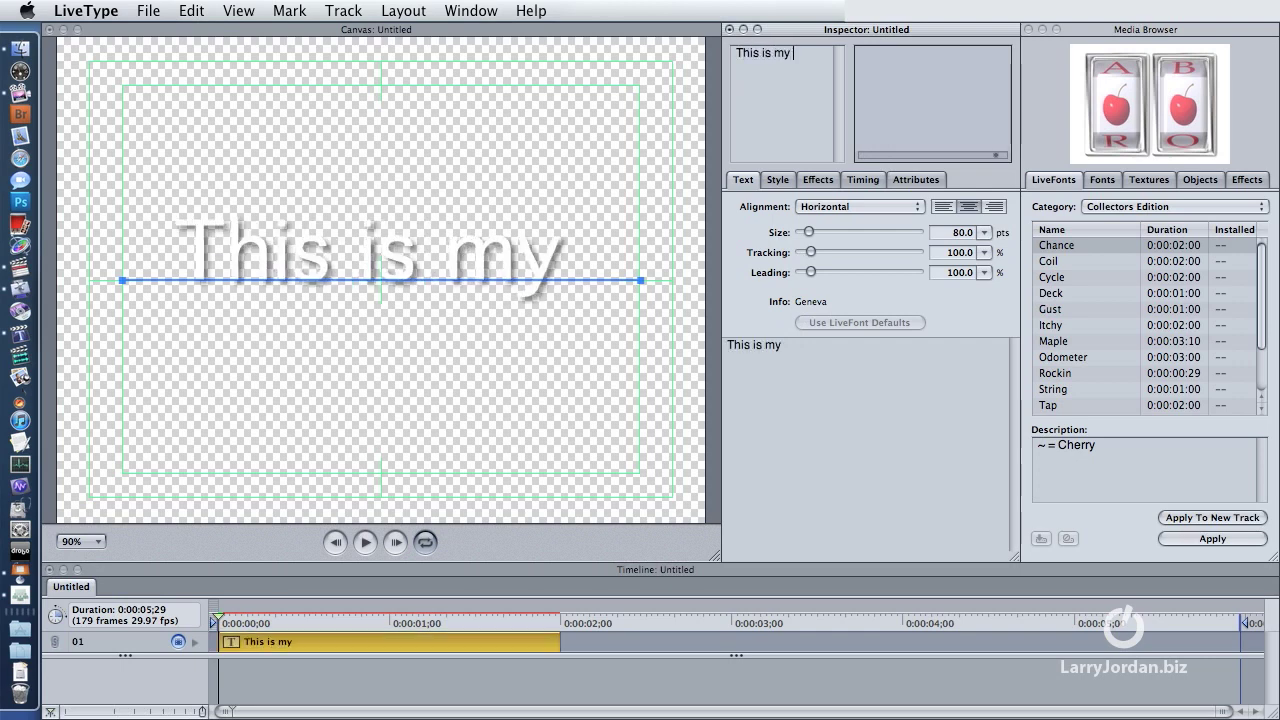
{"action": "type", "text": "titles"}
{"action": "key", "text": "BackSpace"}
{"action": "key", "text": "BackSpace"}
{"action": "key", "text": "BackSpace"}
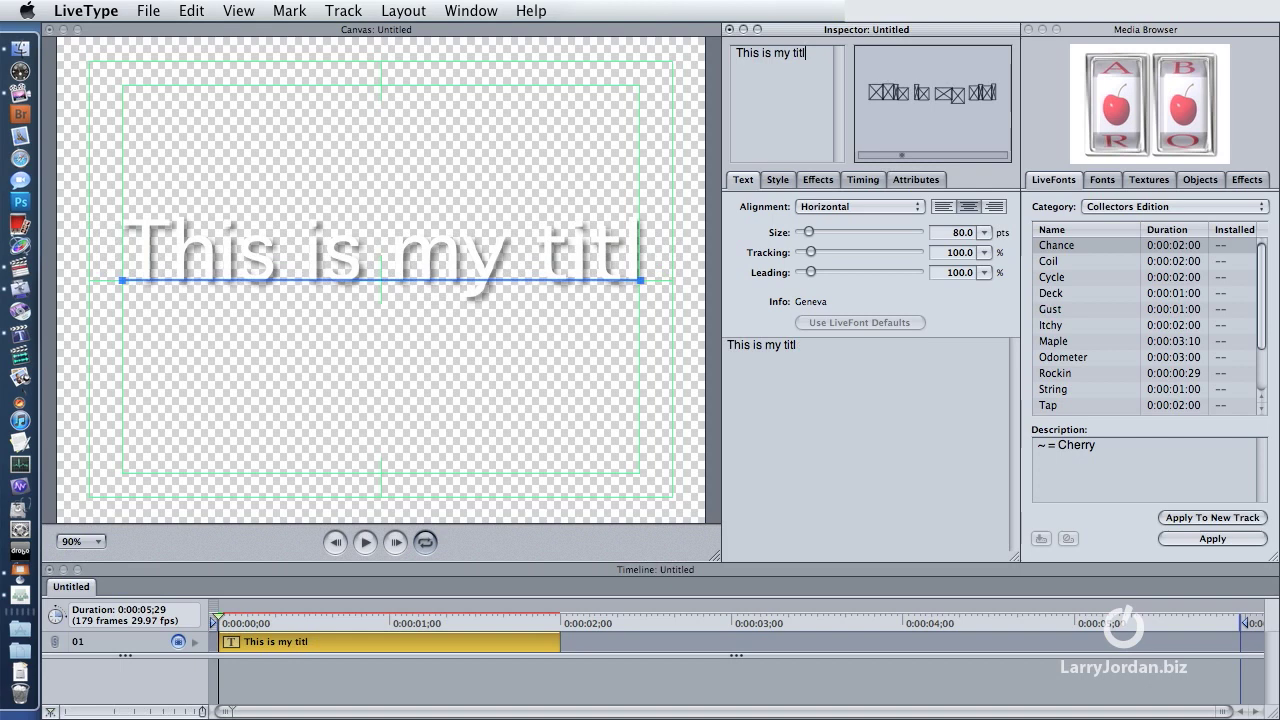
{"action": "type", "text": "Title"}
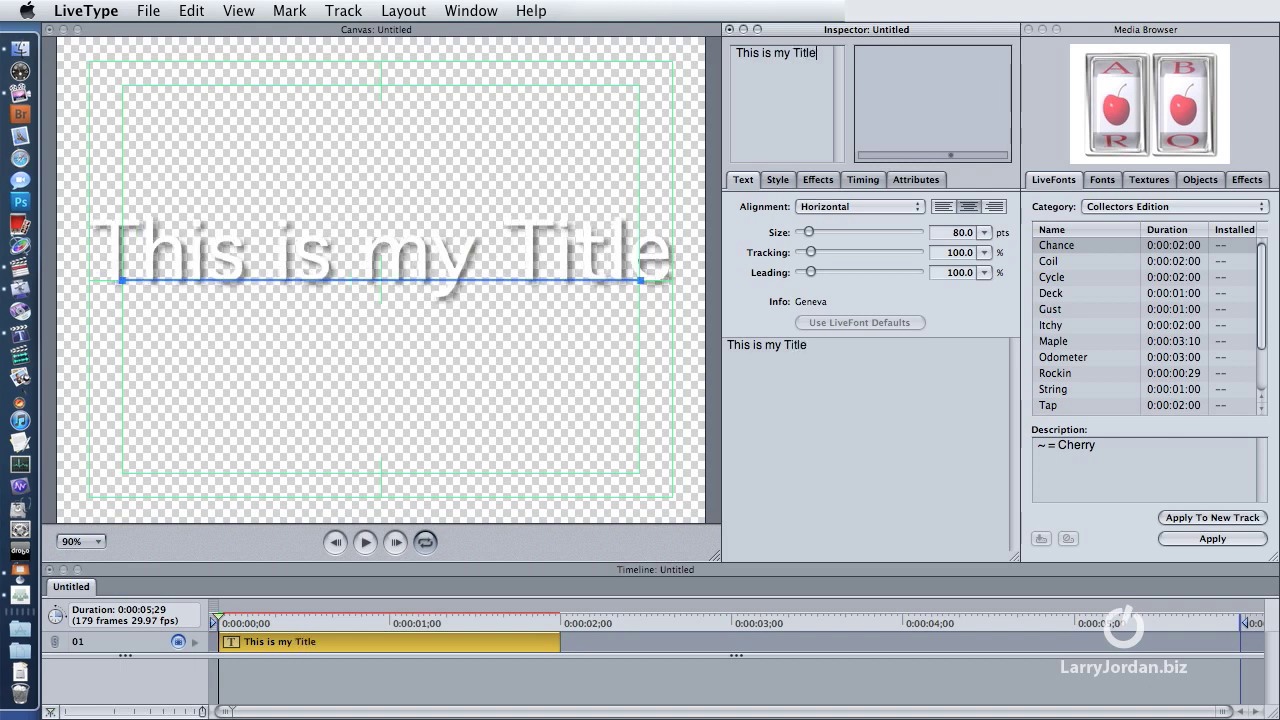
{"action": "left_click", "coordinate": [774, 55]}
{"action": "key", "text": "Return"}
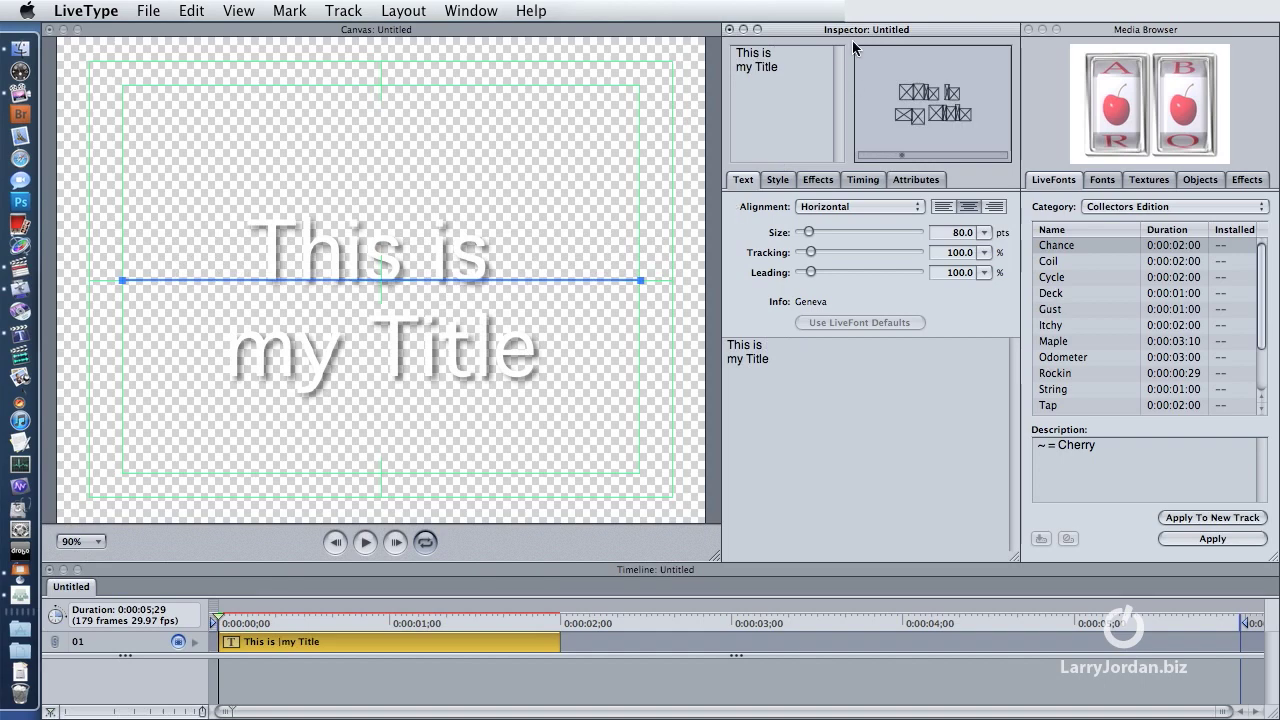
Set the whole title's text size to 100.
{"action": "key", "text": "super+a"}
{"action": "mouse_move", "coordinate": [808, 233]}
{"action": "left_mouse_down"}
{"action": "mouse_move", "coordinate": [837, 235]}
{"action": "mouse_move", "coordinate": [798, 235]}
{"action": "mouse_move", "coordinate": [821, 233]}
{"action": "left_mouse_up"}
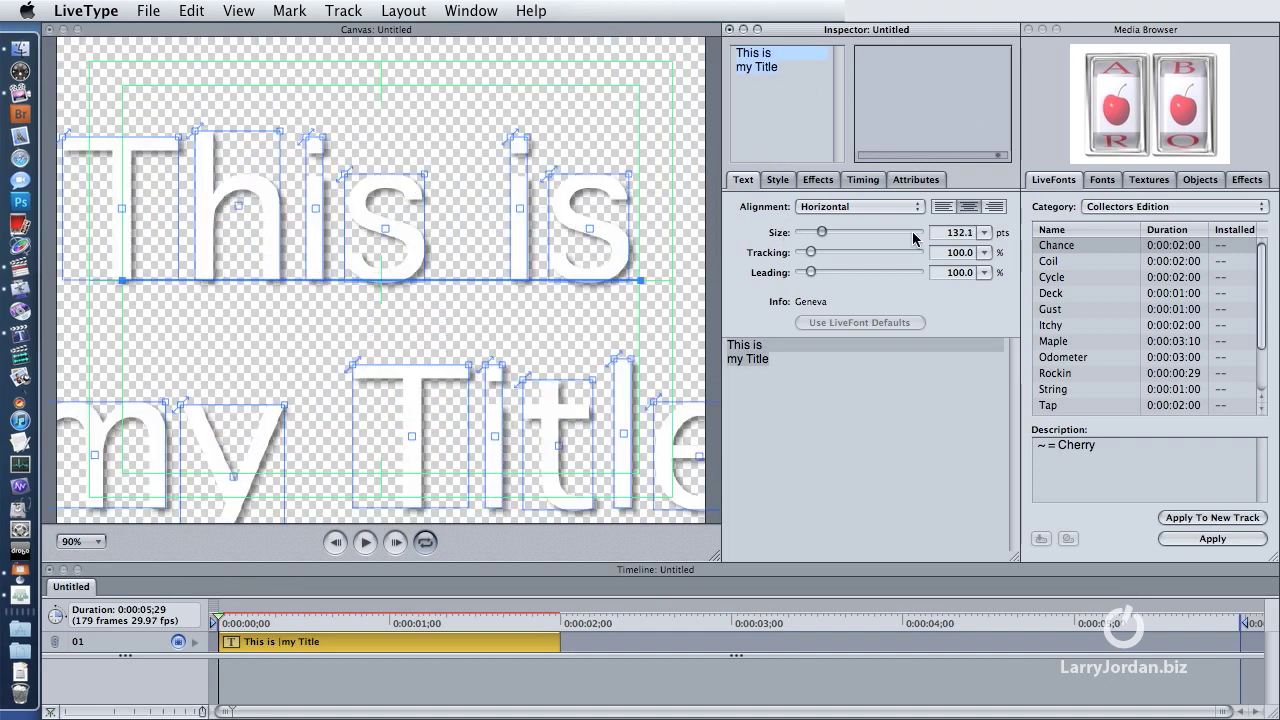
{"action": "double_click", "coordinate": [936, 233]}
{"action": "type", "text": "100"}
{"action": "key", "text": "Return"}
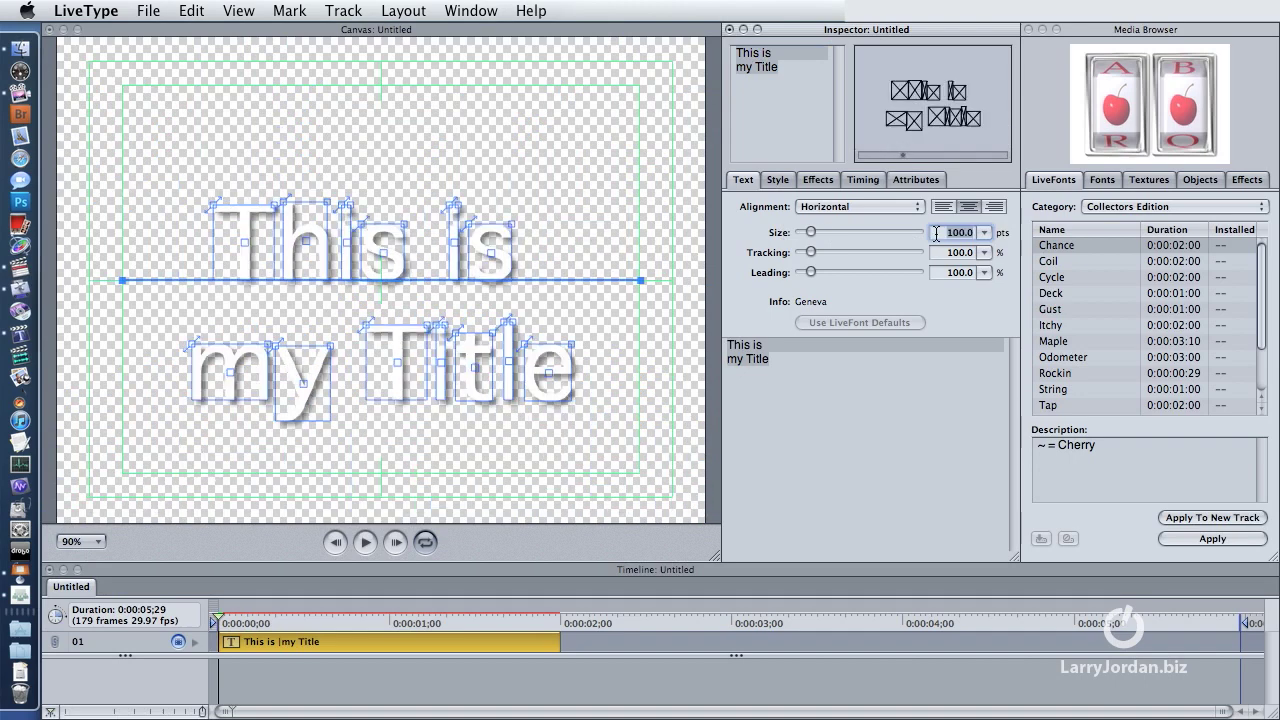
Apply the American Typewriter font to the title from the Fonts list.
{"action": "left_click", "coordinate": [1101, 181]}
{"action": "left_click", "coordinate": [1066, 296]}
{"action": "scroll", "coordinate": [1066, 296], "scroll_direction": "down", "scroll_amount": 5}
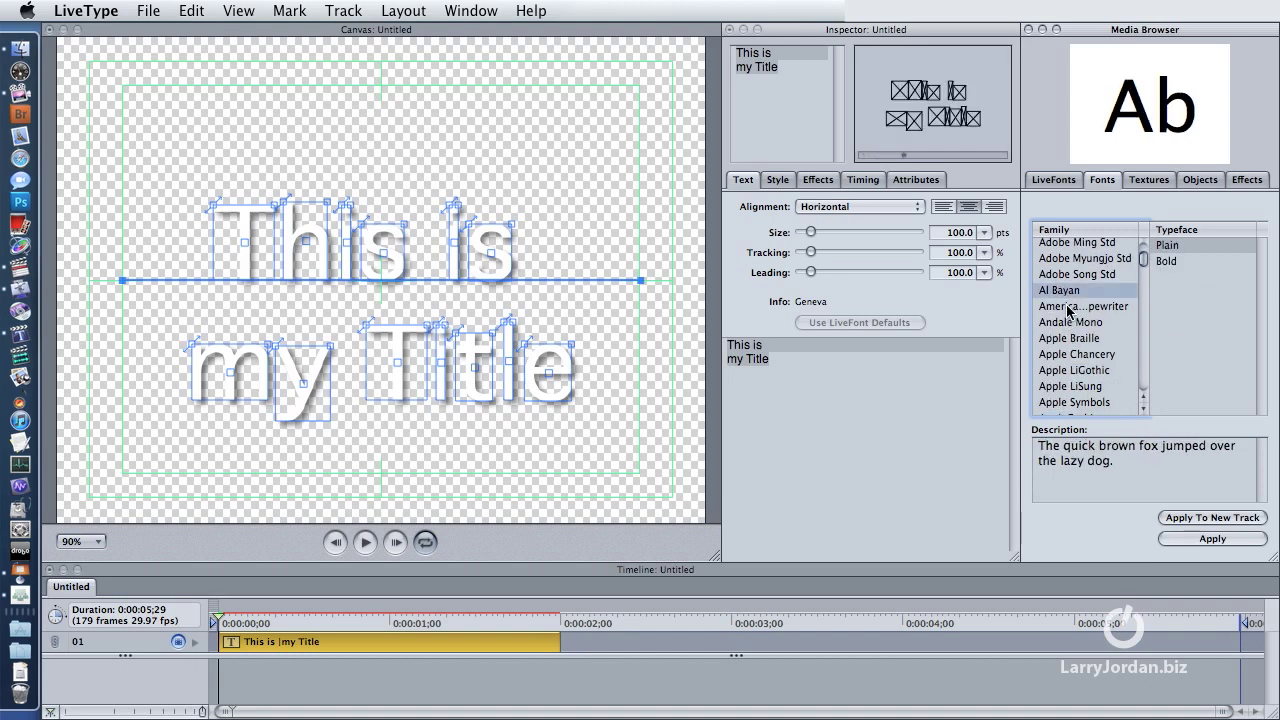
{"action": "left_click", "coordinate": [1066, 306]}
{"action": "left_click", "coordinate": [1197, 539]}
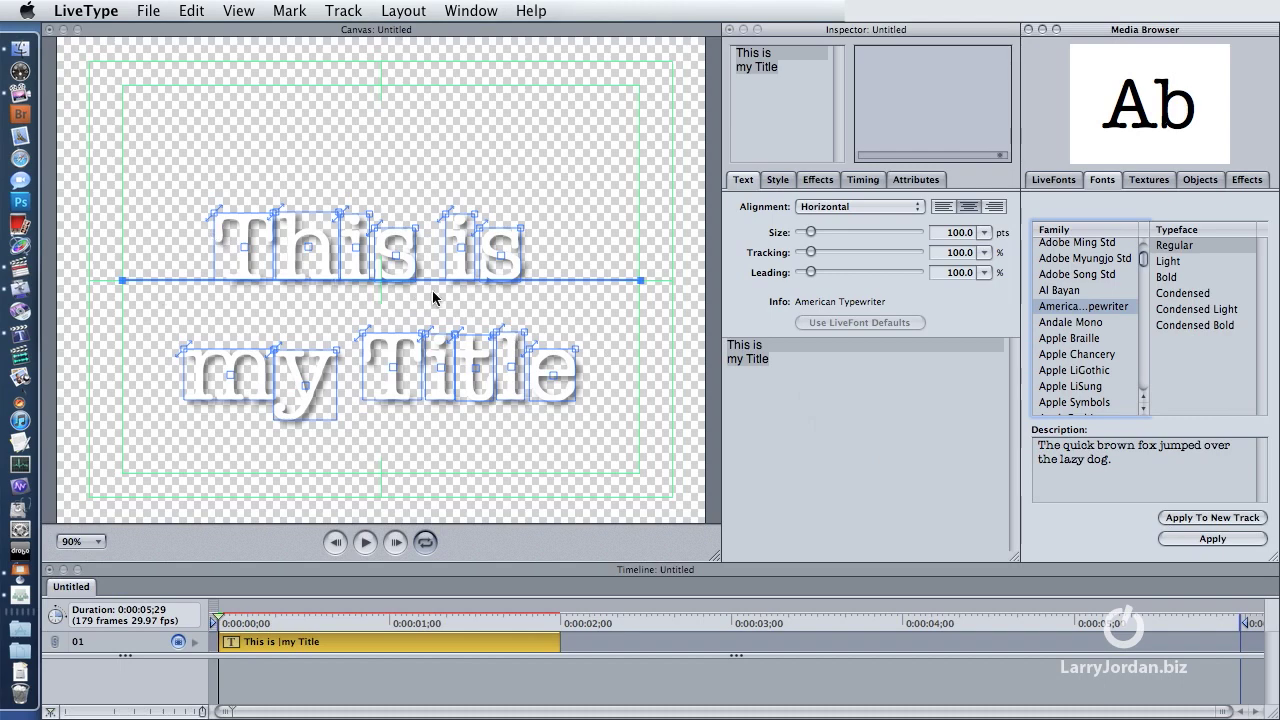
Move the title up, tighten leading to 66%, and set tracking to 100%.
{"action": "mouse_move", "coordinate": [570, 280]}
{"action": "left_mouse_down"}
{"action": "mouse_move", "coordinate": [565, 184]}
{"action": "mouse_move", "coordinate": [569, 335]}
{"action": "mouse_move", "coordinate": [574, 176]}
{"action": "mouse_move", "coordinate": [576, 263]}
{"action": "mouse_move", "coordinate": [575, 187]}
{"action": "mouse_move", "coordinate": [573, 247]}
{"action": "left_mouse_up"}
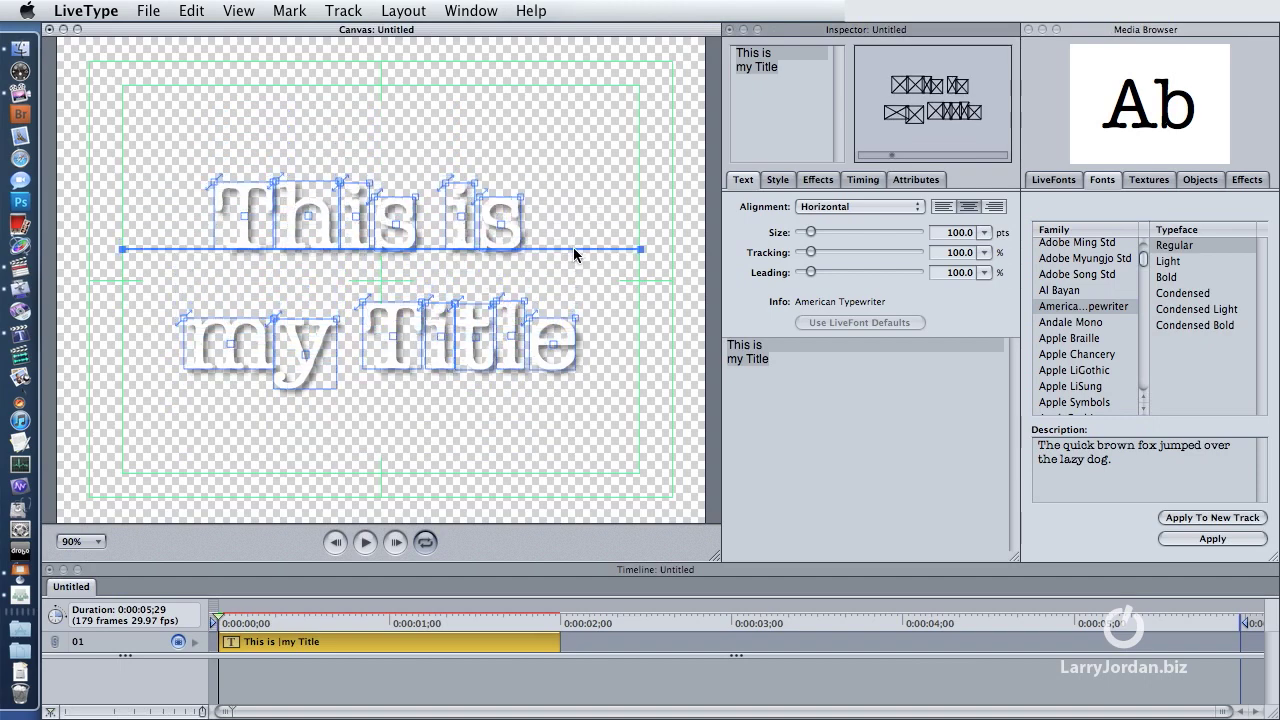
{"action": "mouse_move", "coordinate": [810, 272]}
{"action": "left_mouse_down"}
{"action": "mouse_move", "coordinate": [798, 277]}
{"action": "mouse_move", "coordinate": [845, 254]}
{"action": "mouse_move", "coordinate": [800, 254]}
{"action": "mouse_move", "coordinate": [817, 256]}
{"action": "left_mouse_up"}
{"action": "double_click", "coordinate": [955, 252]}
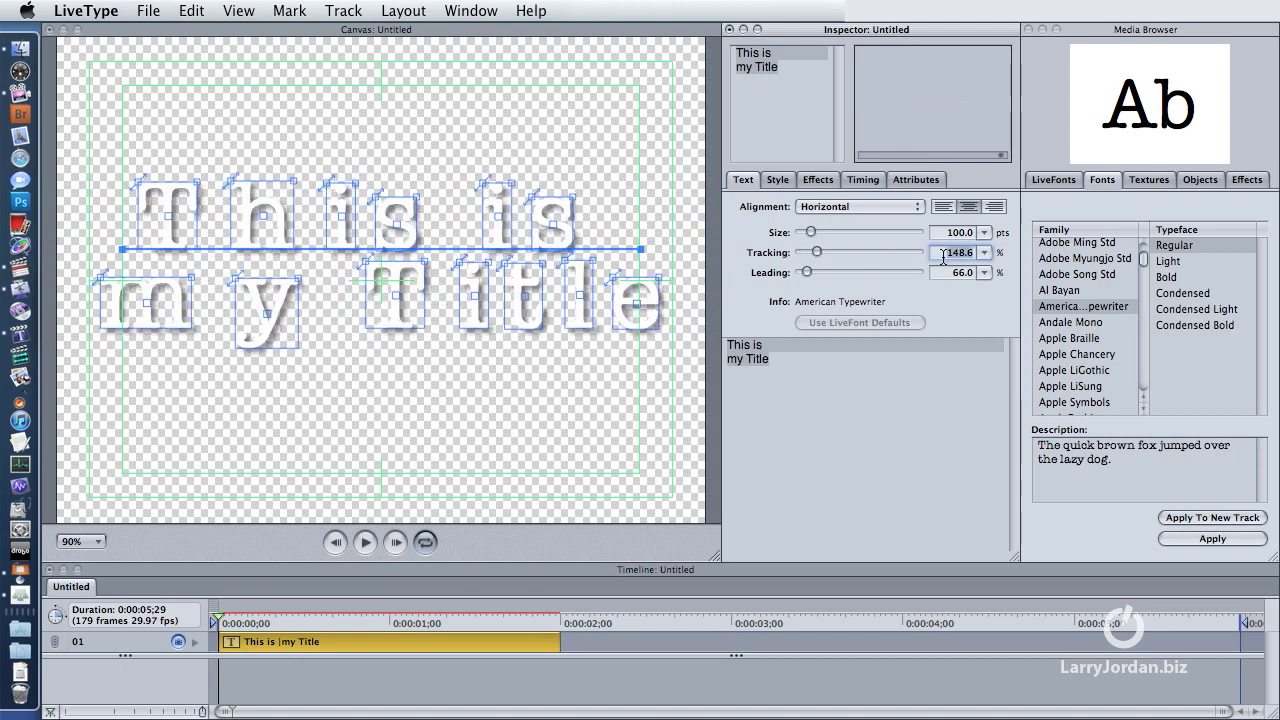
{"action": "type", "text": "100"}
{"action": "key", "text": "Return"}
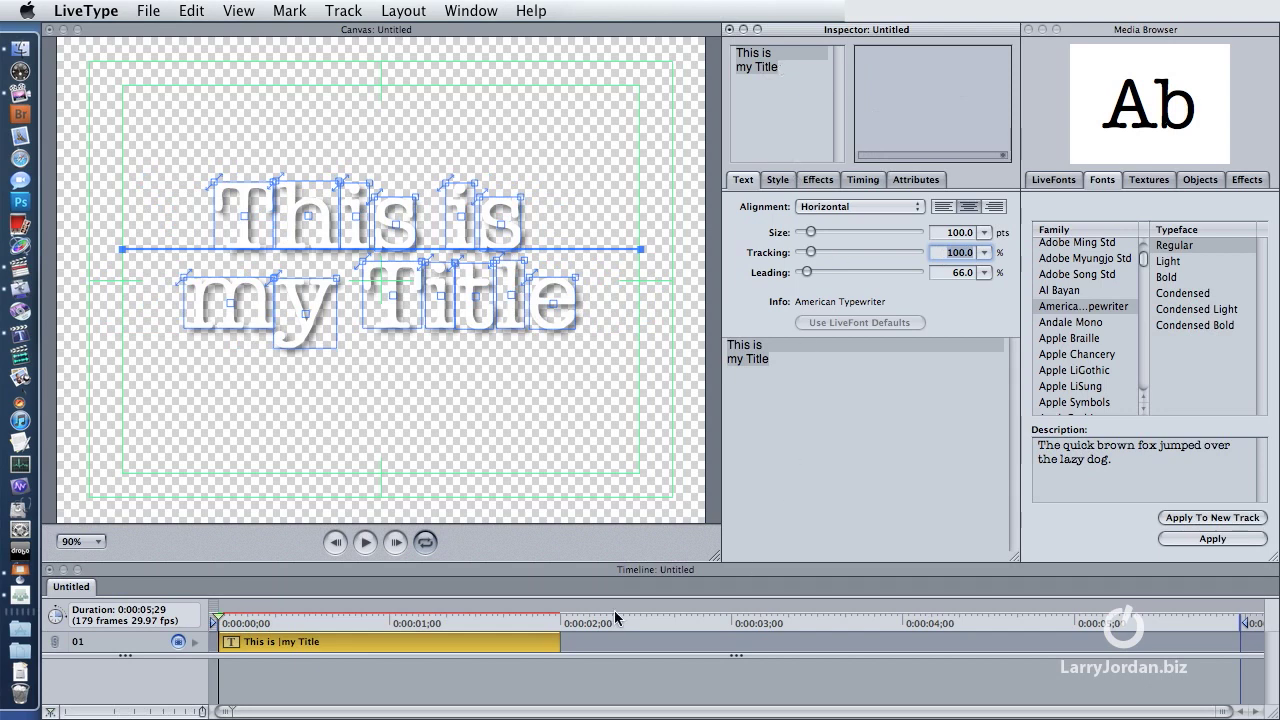
Stretch the title clip to full duration and apply the Dirt Stop effect.
{"action": "mouse_move", "coordinate": [558, 642]}
{"action": "left_mouse_down"}
{"action": "mouse_move", "coordinate": [1264, 658]}
{"action": "mouse_move", "coordinate": [1240, 650]}
{"action": "left_mouse_up"}
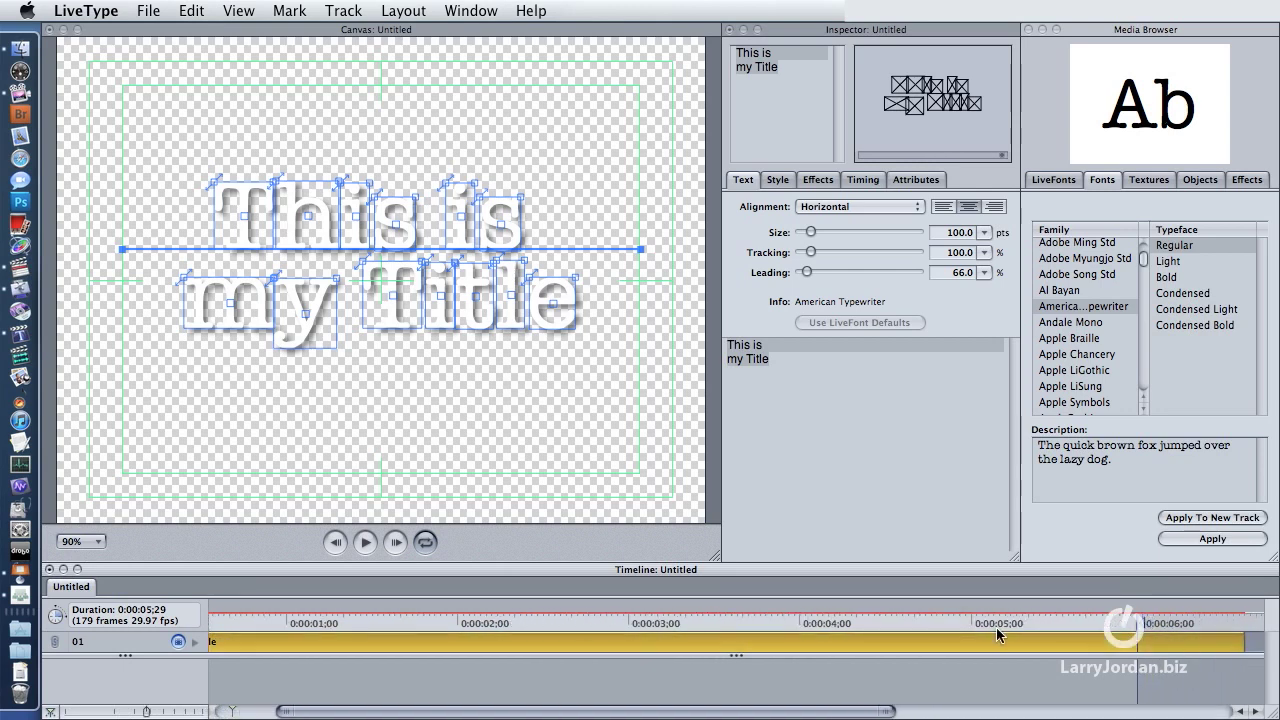
{"action": "key", "text": "super+equal"}
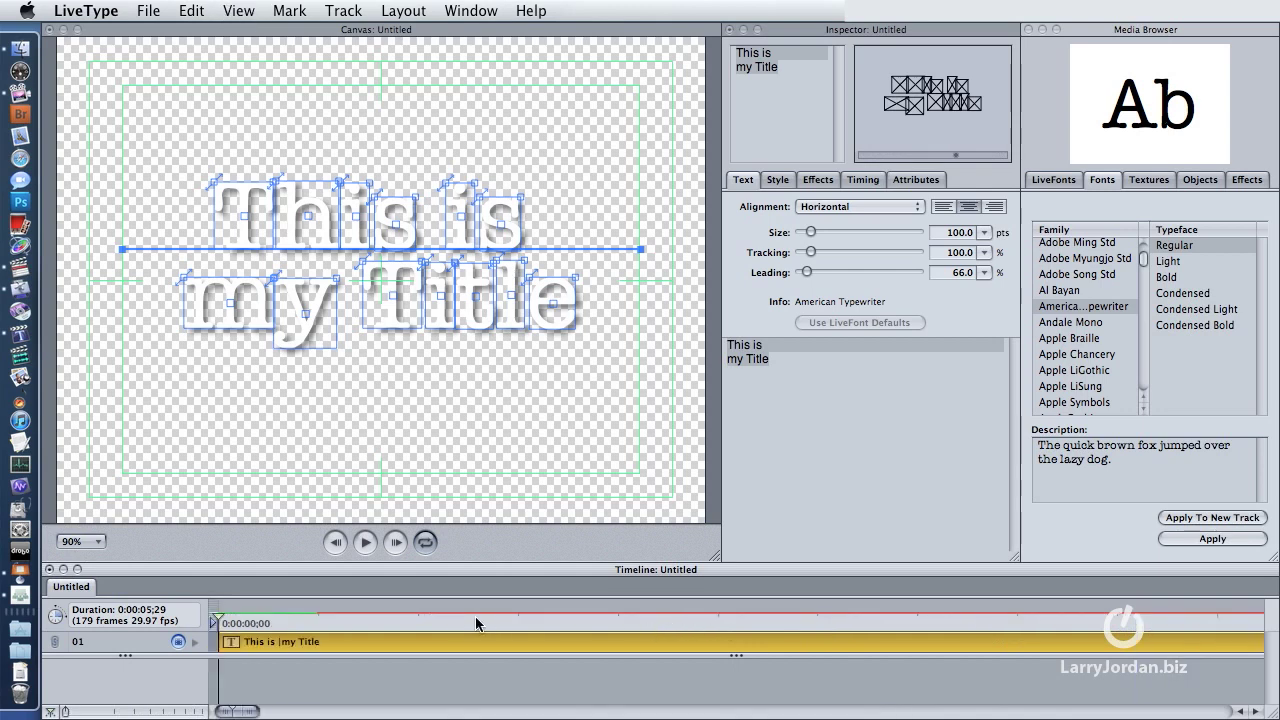
{"action": "left_click", "coordinate": [1250, 180]}
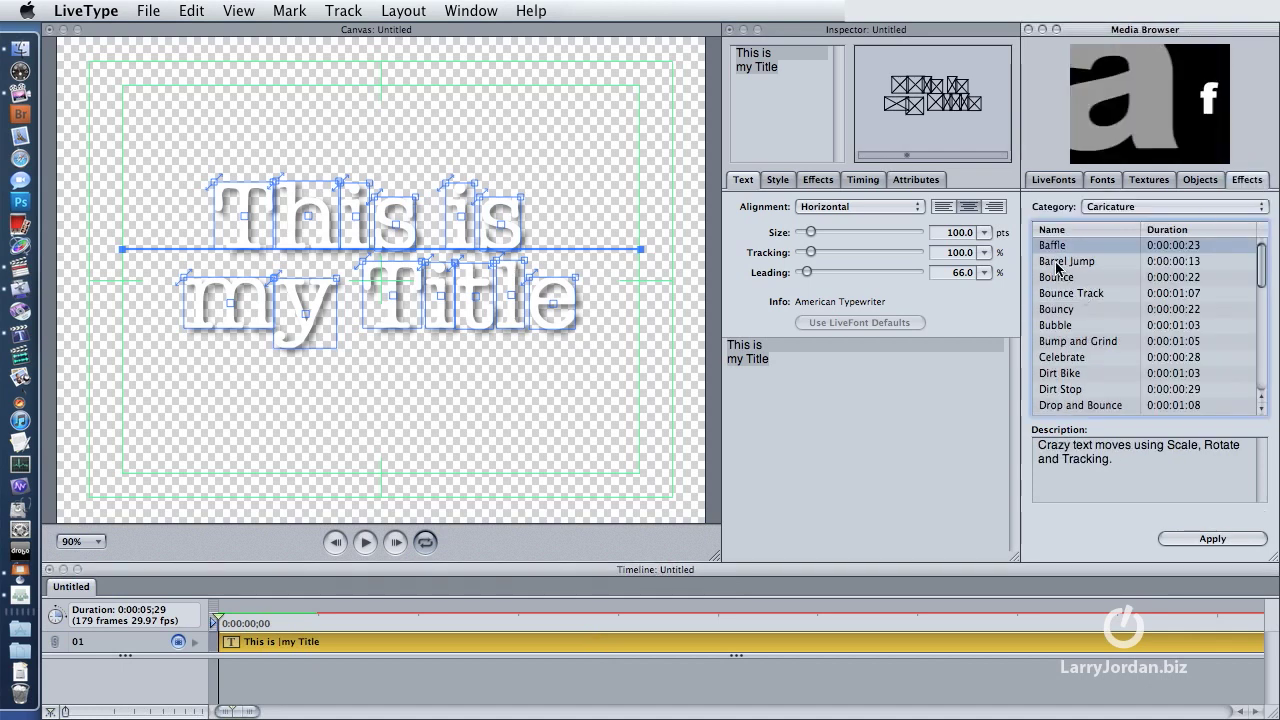
{"action": "left_click", "coordinate": [1060, 373]}
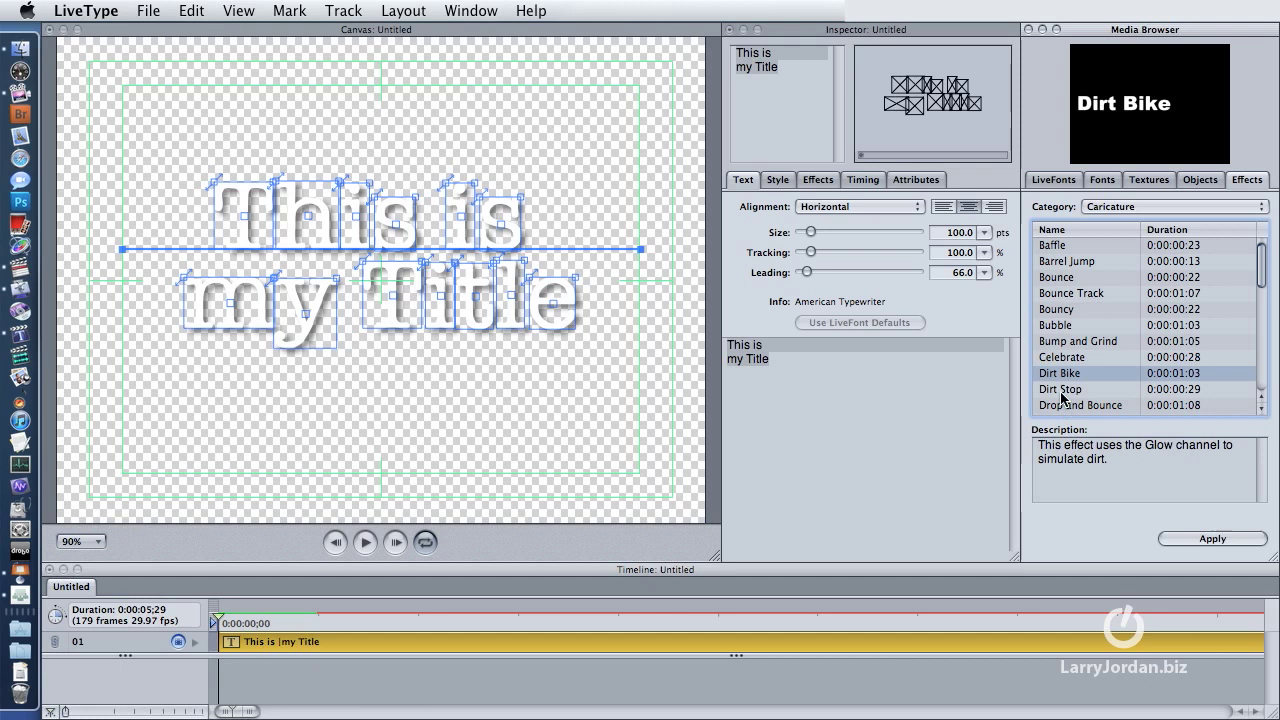
{"action": "left_click", "coordinate": [1062, 390]}
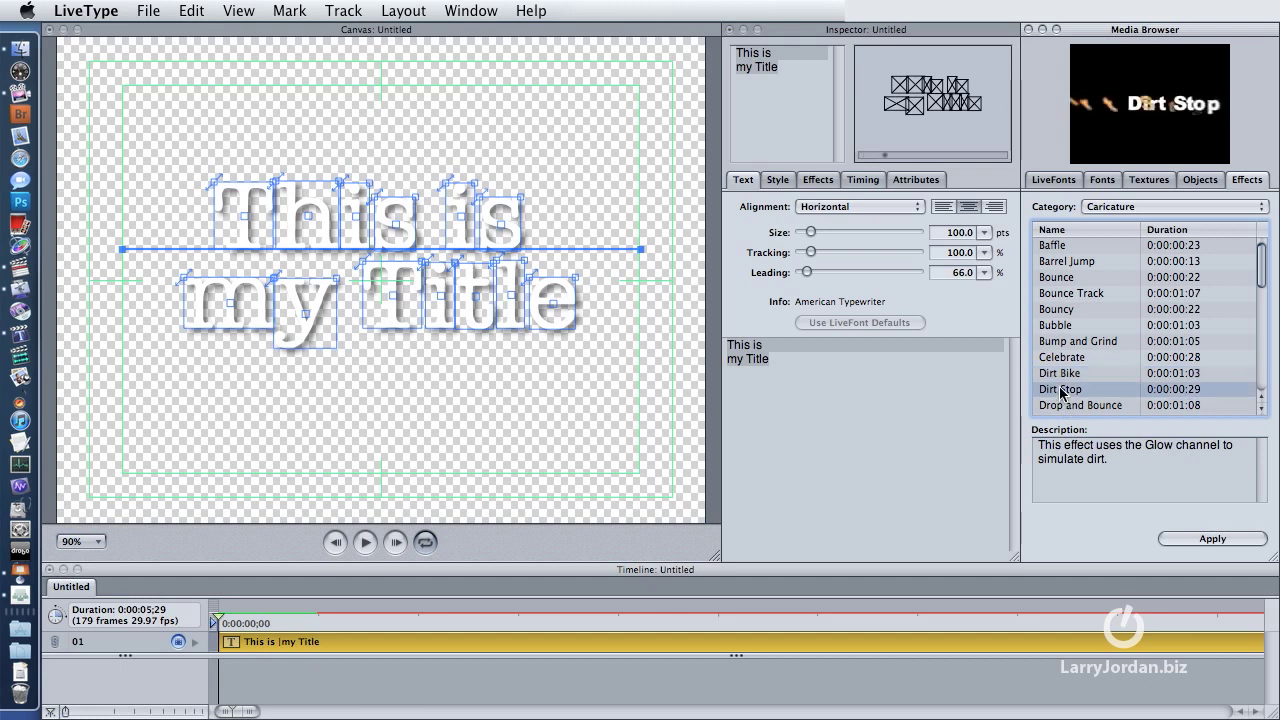
{"action": "left_click", "coordinate": [1205, 540]}
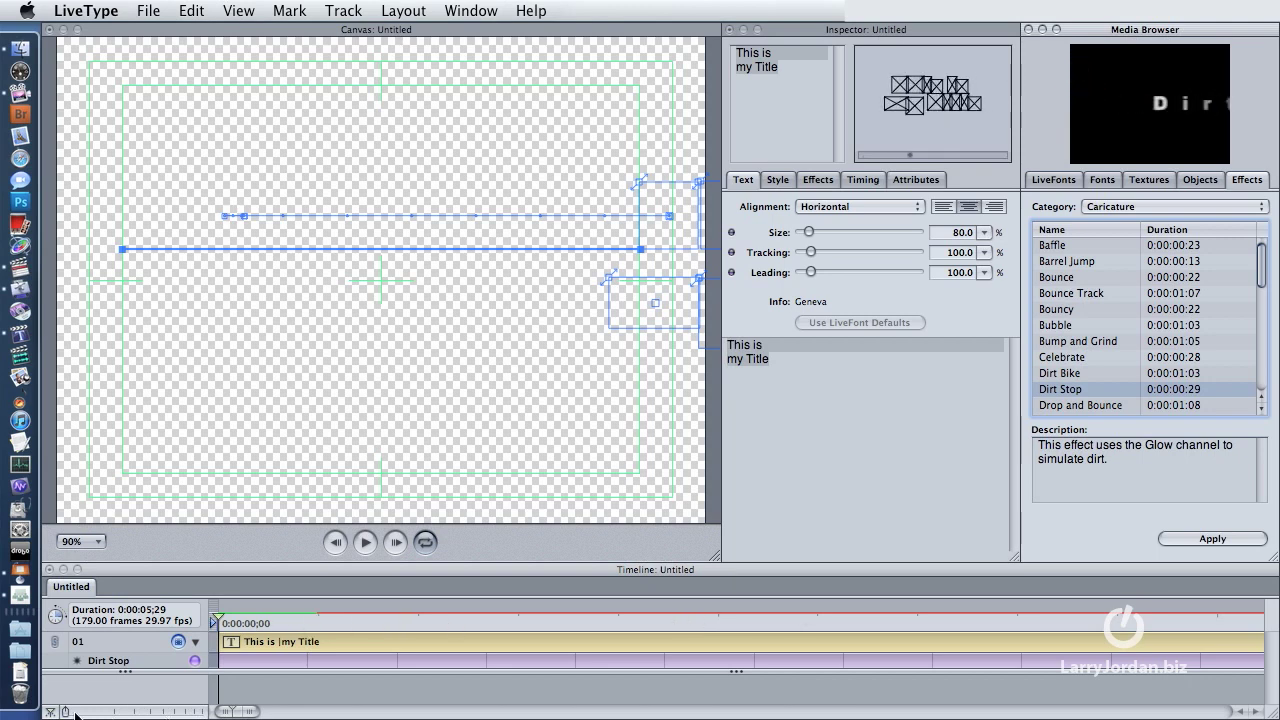
Zoom the timeline out to show the whole six-second title clip.
{"action": "left_click", "coordinate": [114, 712]}
{"action": "left_click_drag", "start_coordinate": [114, 712], "coordinate": [186, 712]}
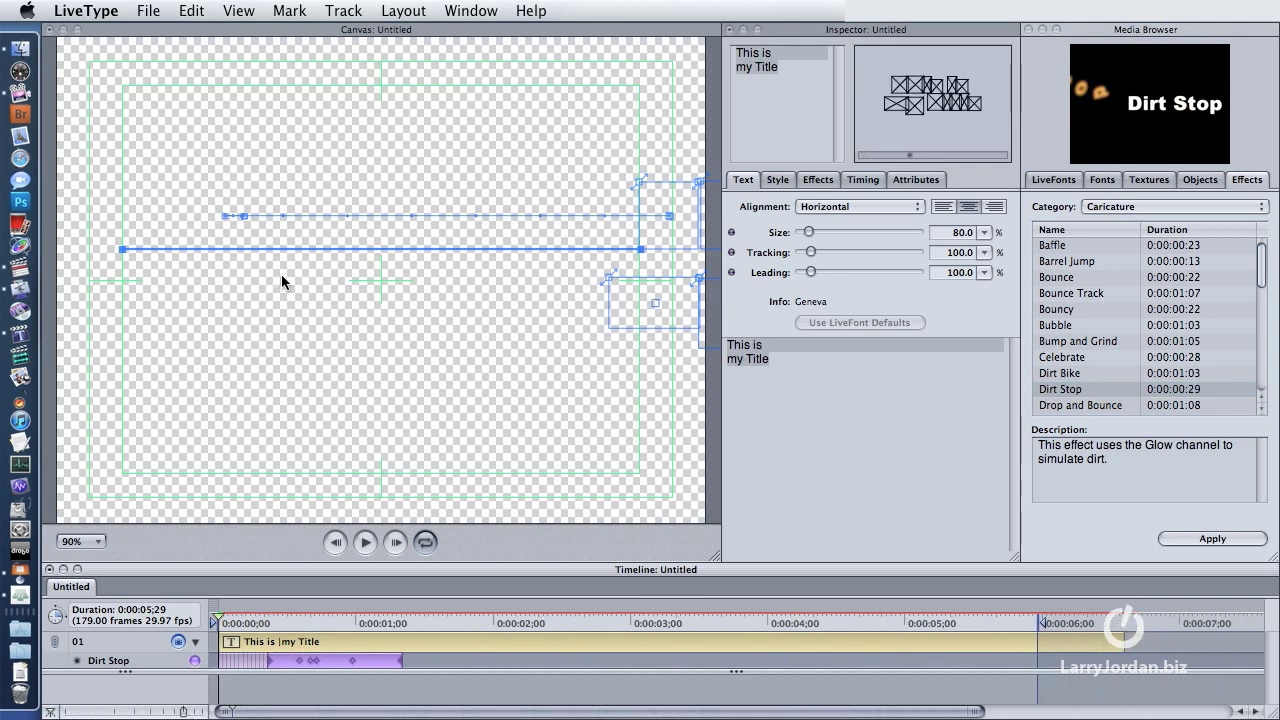
{"action": "left_click", "coordinate": [155, 11]}
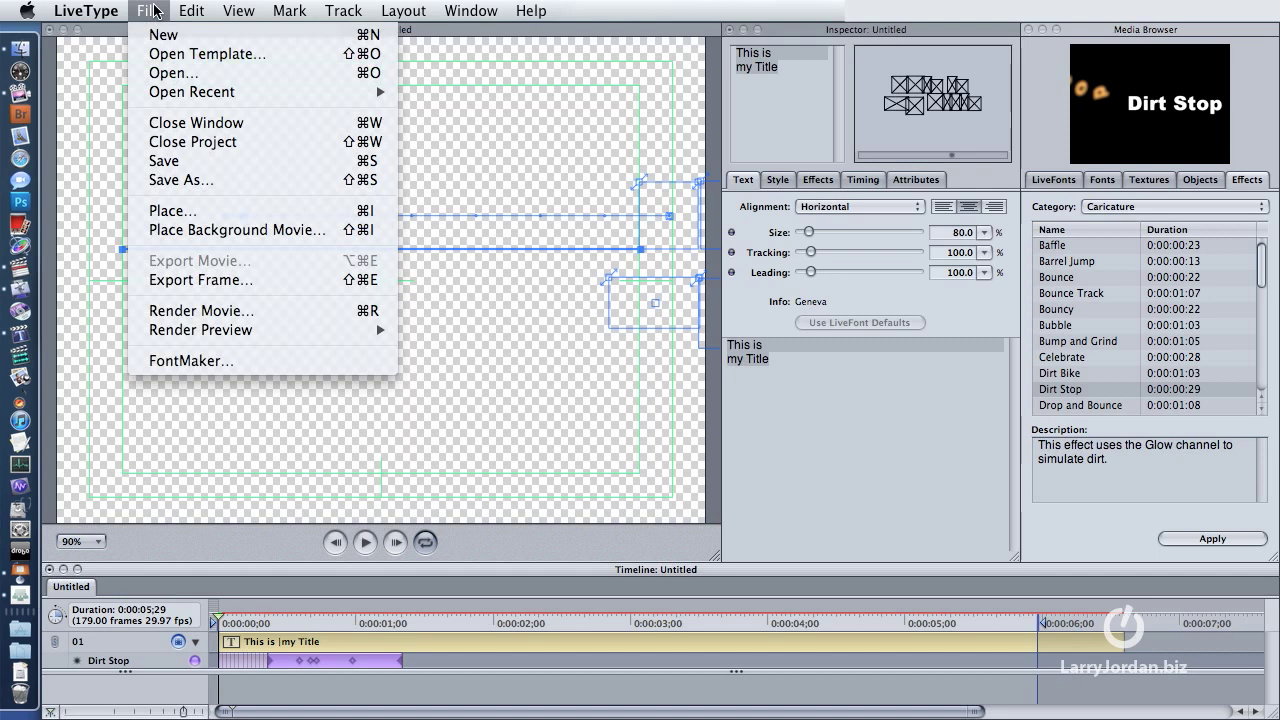
Save the project as 'Miles Title' and switch back to Final Cut Pro.
{"action": "left_click", "coordinate": [156, 182]}
{"action": "type", "text": "Mi"}
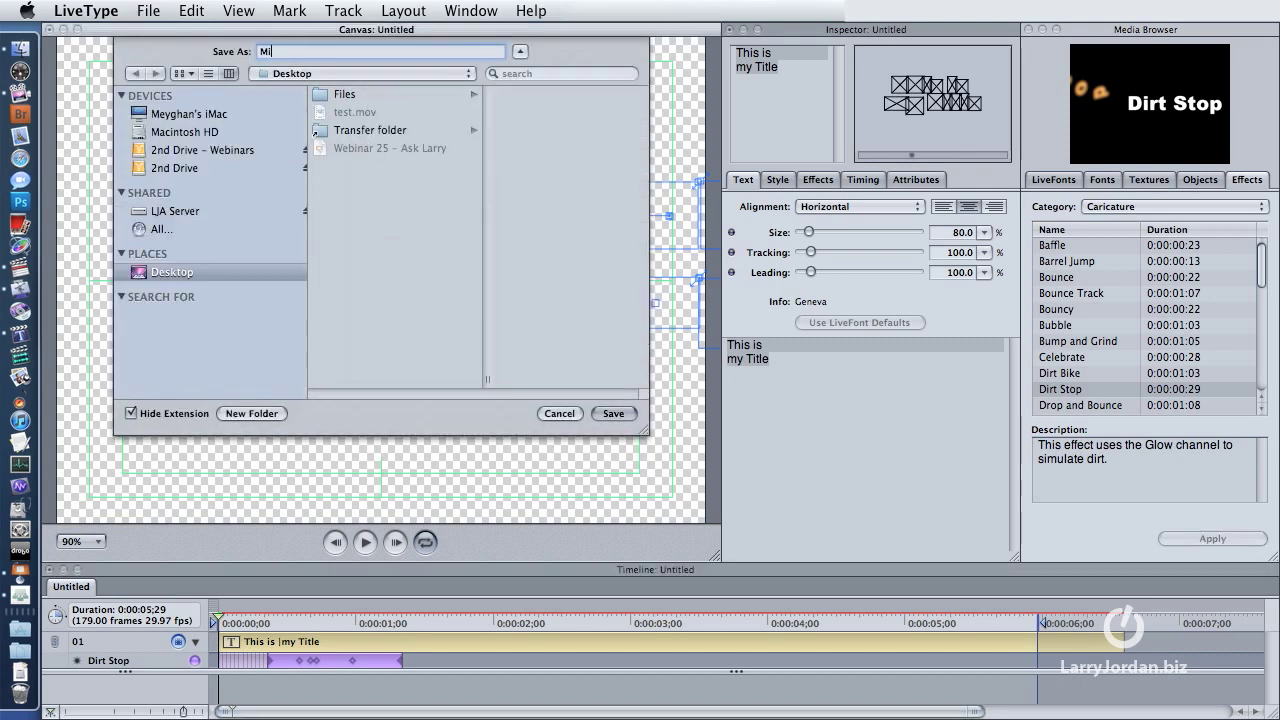
{"action": "type", "text": "les Title"}
{"action": "left_click", "coordinate": [608, 411]}
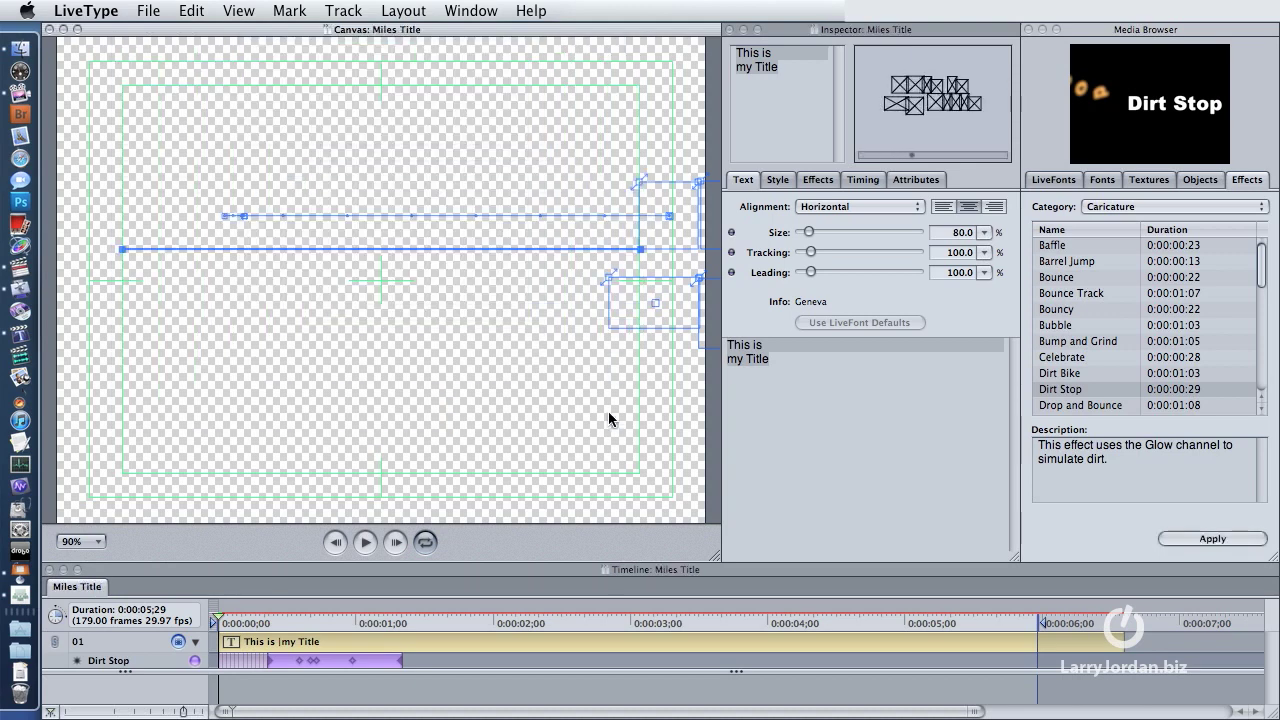
{"action": "key", "text": "super+Tab"}
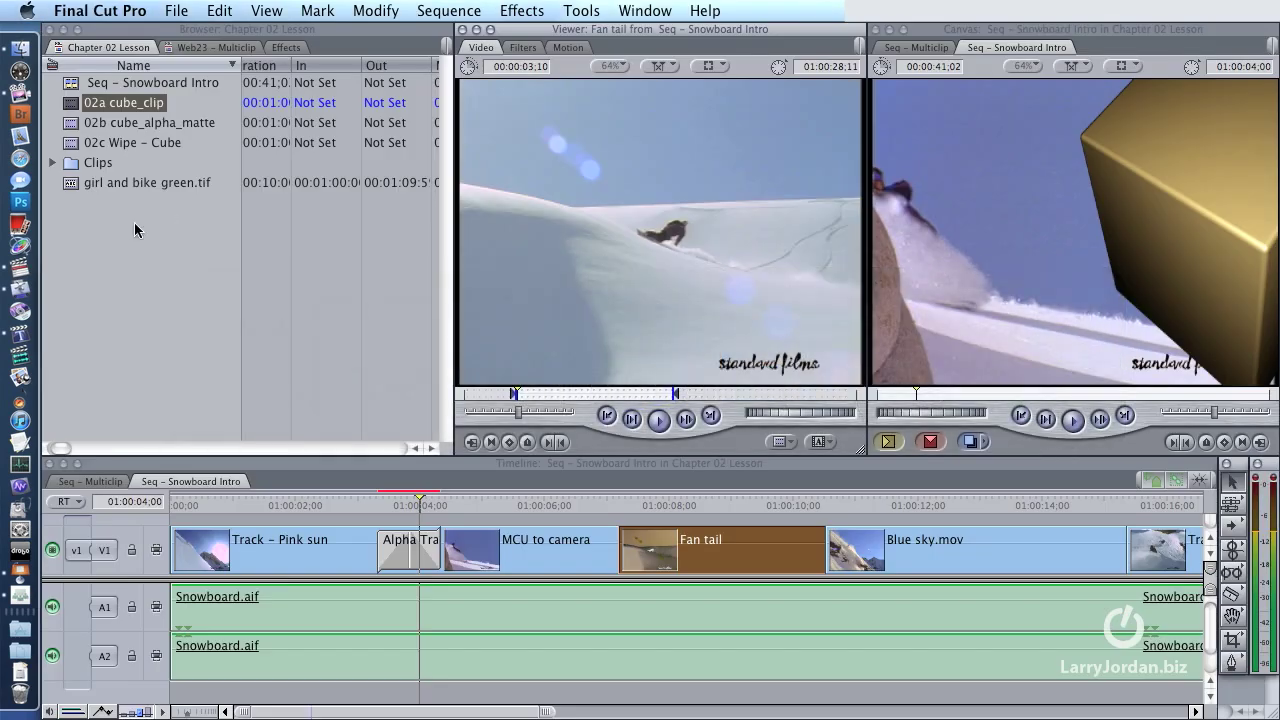
Import Miles Title from the Desktop into the Final Cut Pro browser.
{"action": "left_click", "coordinate": [176, 10]}
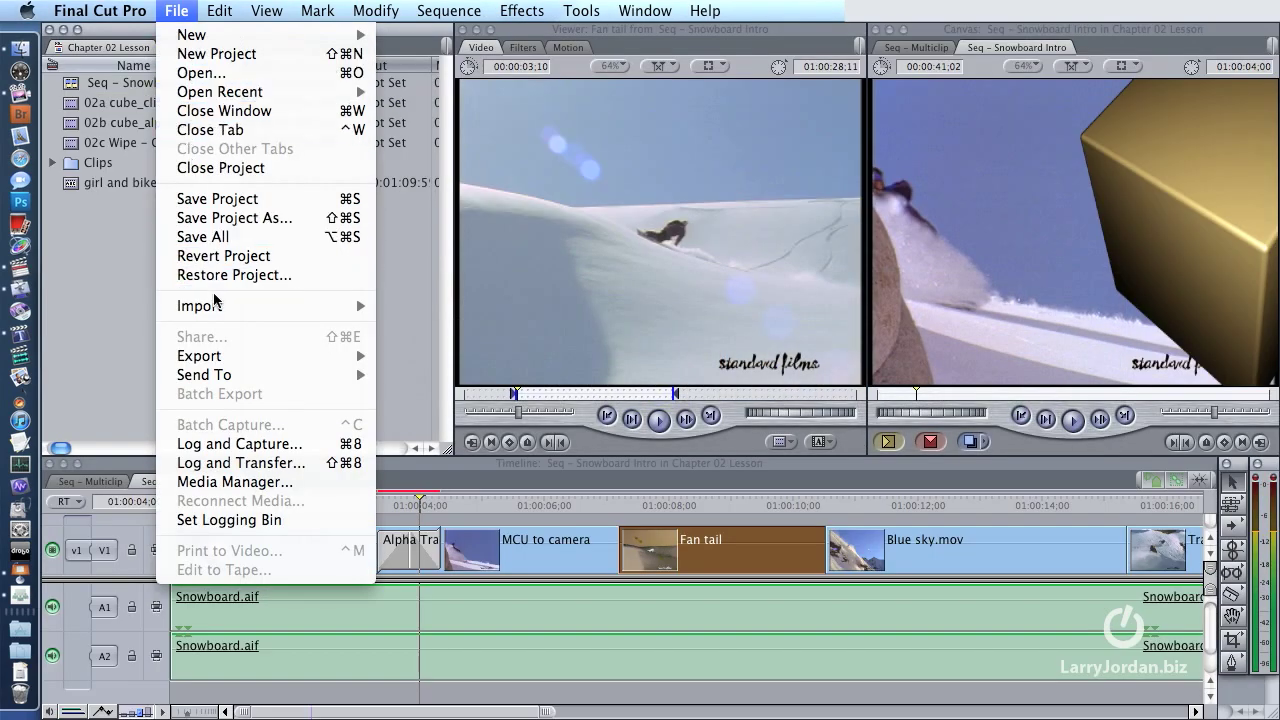
{"action": "mouse_move", "coordinate": [362, 310]}
{"action": "left_click", "coordinate": [418, 306]}
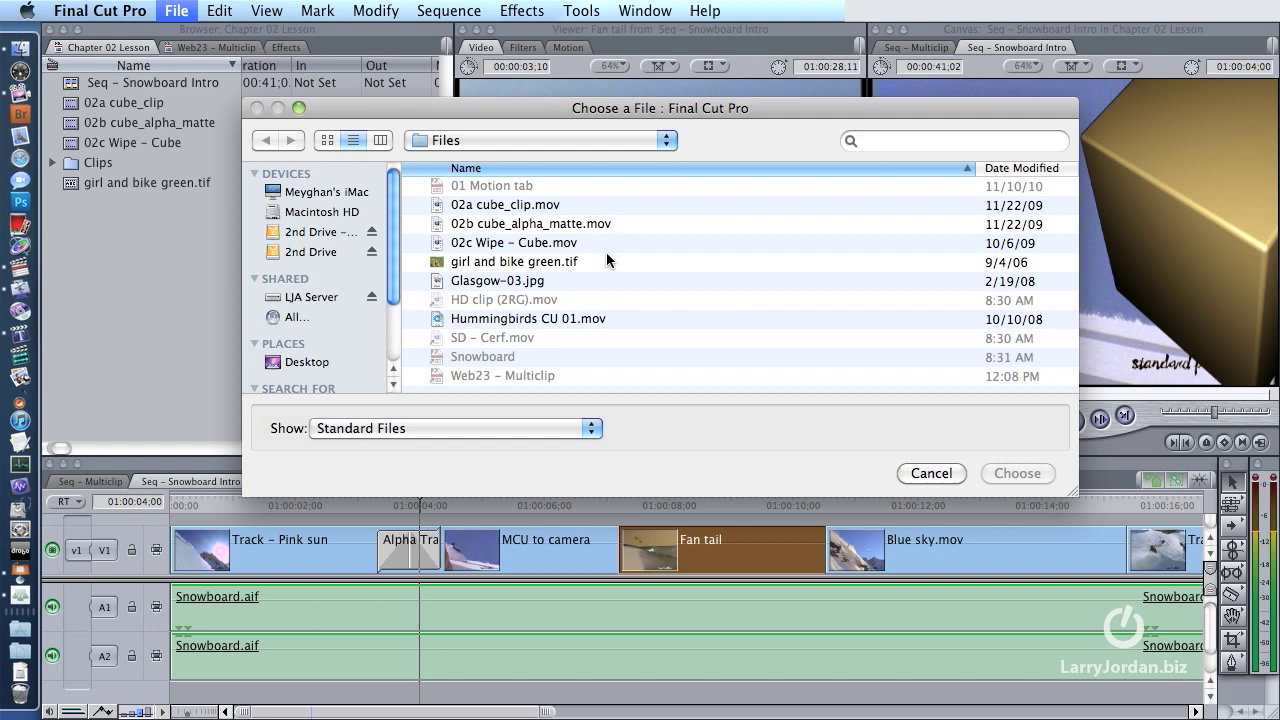
{"action": "key", "text": "super+shift+d"}
{"action": "left_click", "coordinate": [482, 206]}
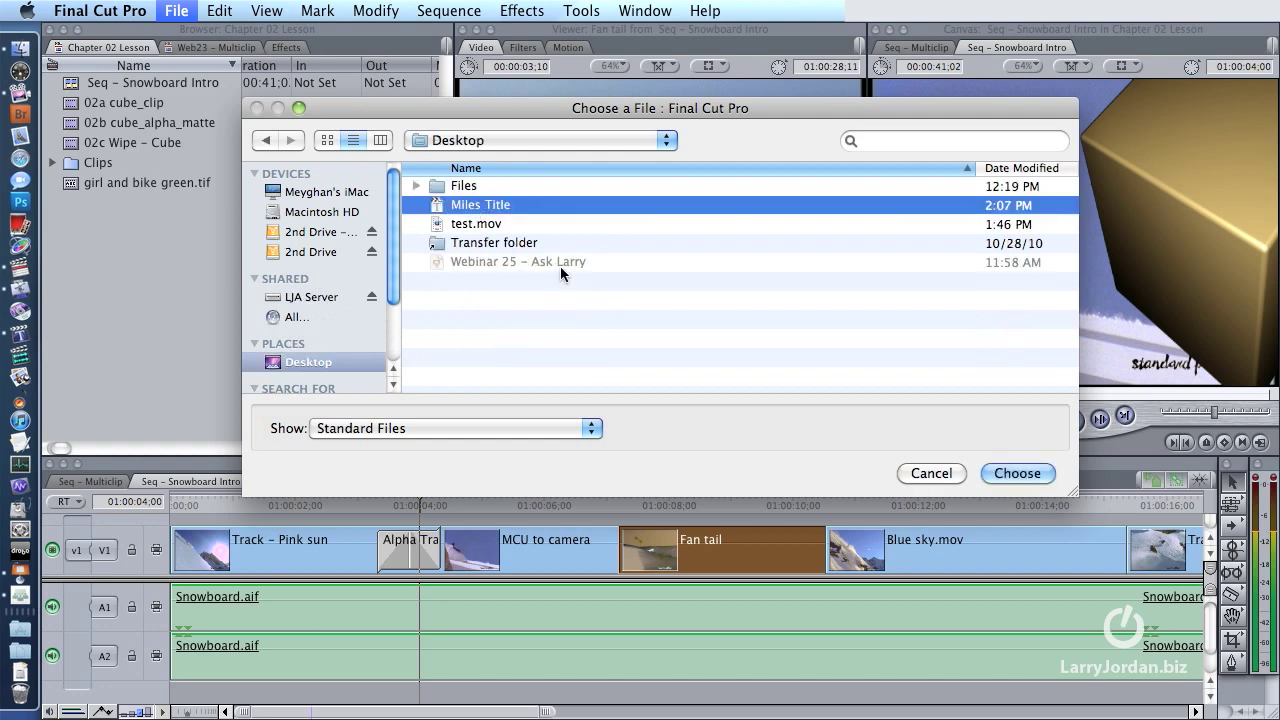
{"action": "left_click", "coordinate": [1018, 466]}
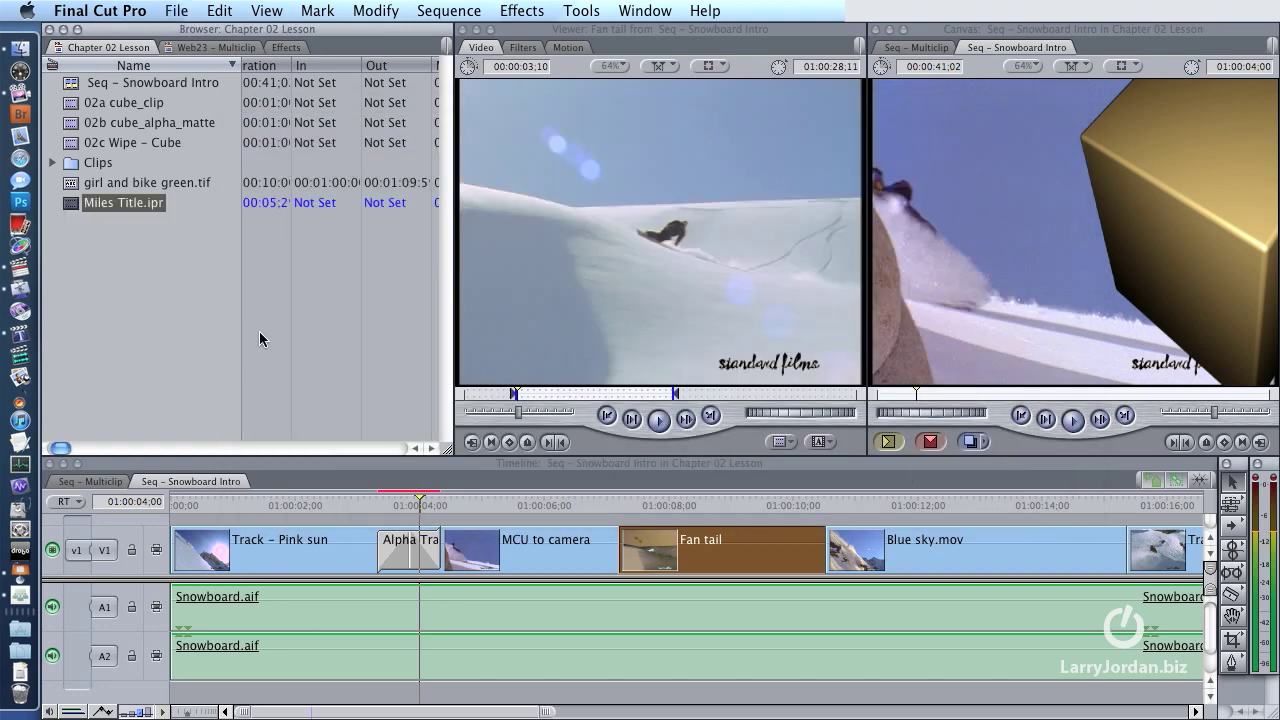
{"action": "left_click", "coordinate": [259, 332]}
Place Miles Title.ipr on V2 over the footage, preview it, and trim it near four seconds.
{"action": "mouse_move", "coordinate": [367, 578]}
{"action": "left_mouse_down"}
{"action": "mouse_move", "coordinate": [374, 674]}
{"action": "mouse_move", "coordinate": [372, 655]}
{"action": "left_mouse_up"}
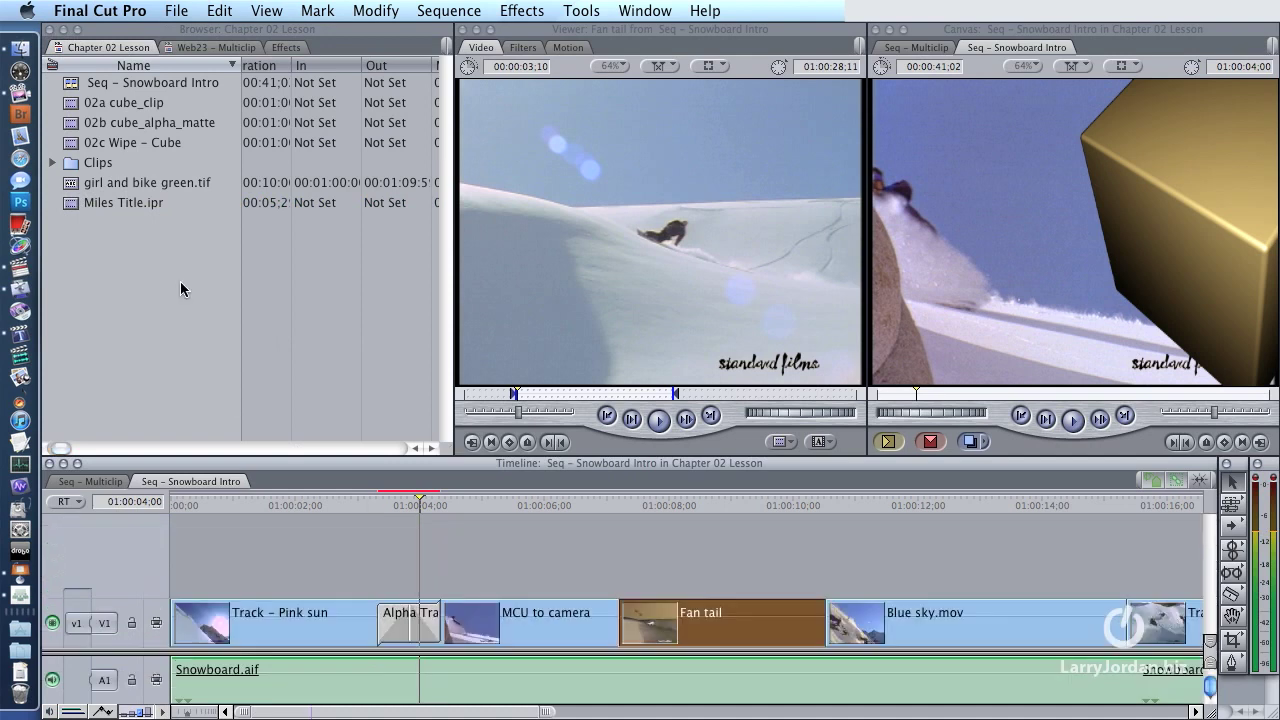
{"action": "mouse_move", "coordinate": [110, 205]}
{"action": "left_mouse_down"}
{"action": "mouse_move", "coordinate": [330, 375]}
{"action": "mouse_move", "coordinate": [309, 589]}
{"action": "mouse_move", "coordinate": [186, 583]}
{"action": "left_mouse_up"}
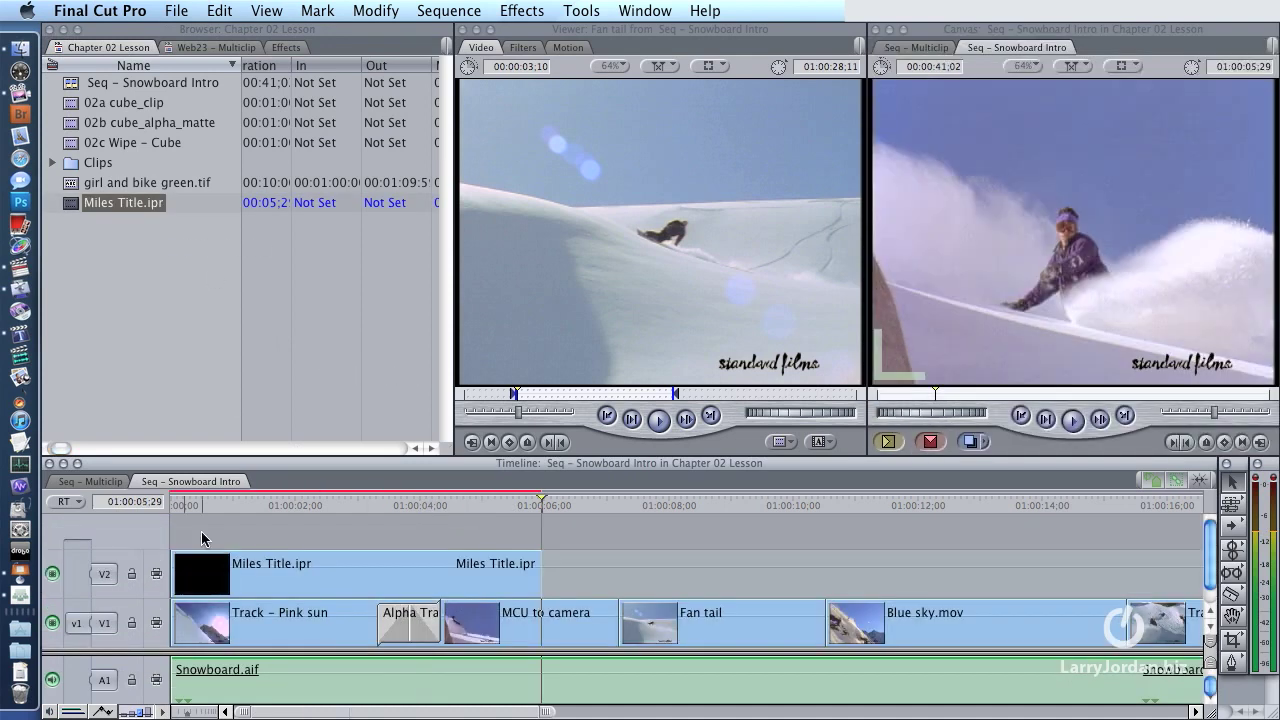
{"action": "left_click_drag", "start_coordinate": [181, 507], "coordinate": [148, 507]}
{"action": "key", "text": "space"}
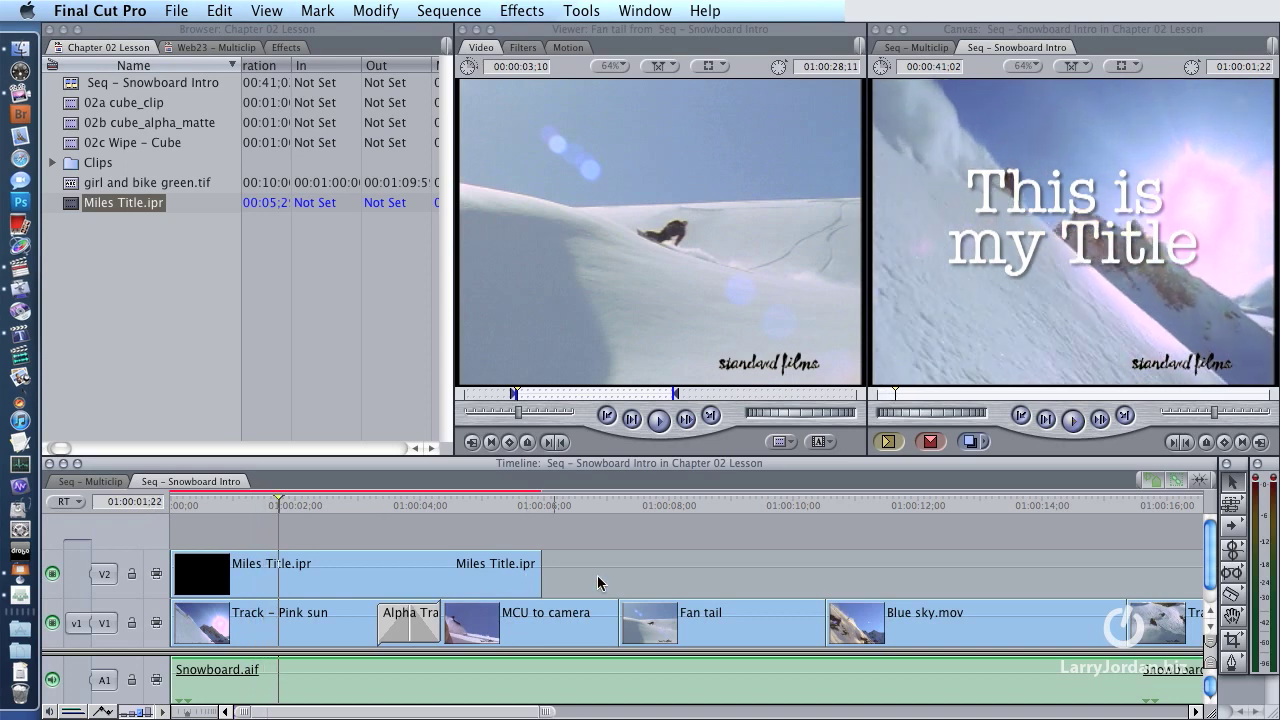
{"action": "mouse_move", "coordinate": [541, 572]}
{"action": "left_mouse_down"}
{"action": "mouse_move", "coordinate": [410, 572]}
{"action": "mouse_move", "coordinate": [443, 572]}
{"action": "left_mouse_up"}
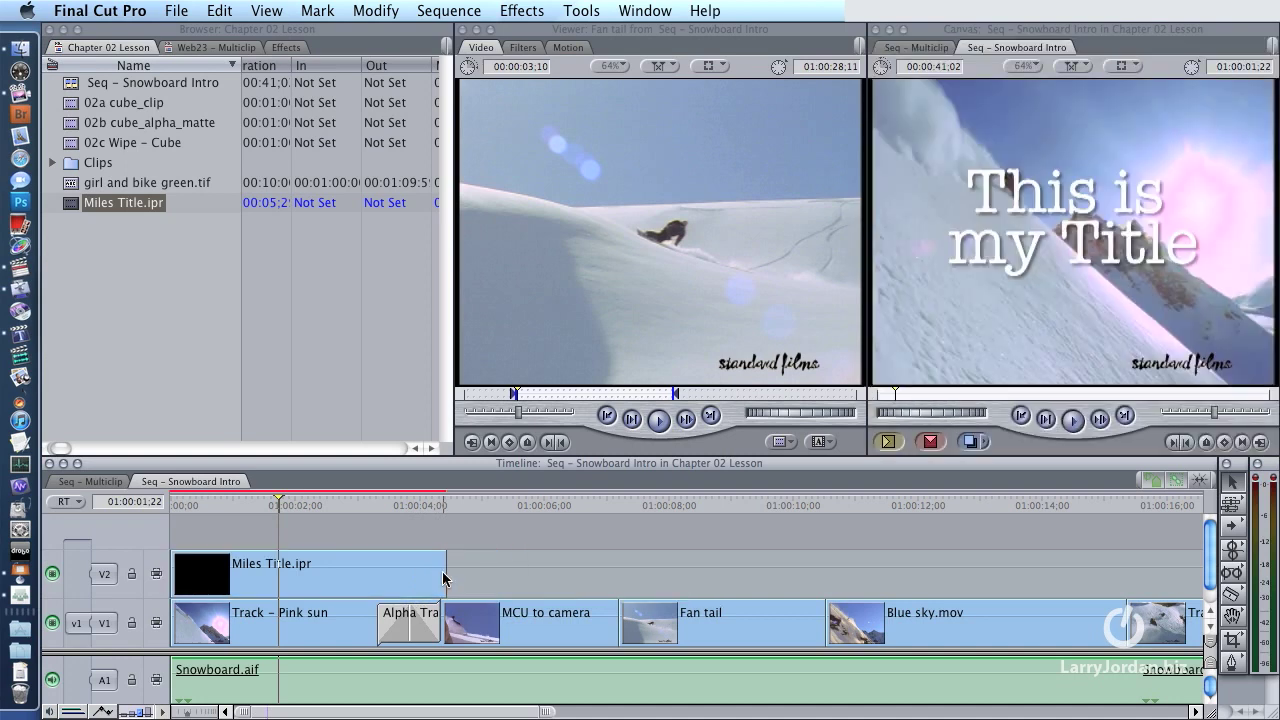
Add a Cross Dissolve at the end of Miles Title.ipr, then browse the Viewer's Generator list.
{"action": "key", "text": "super+t"}
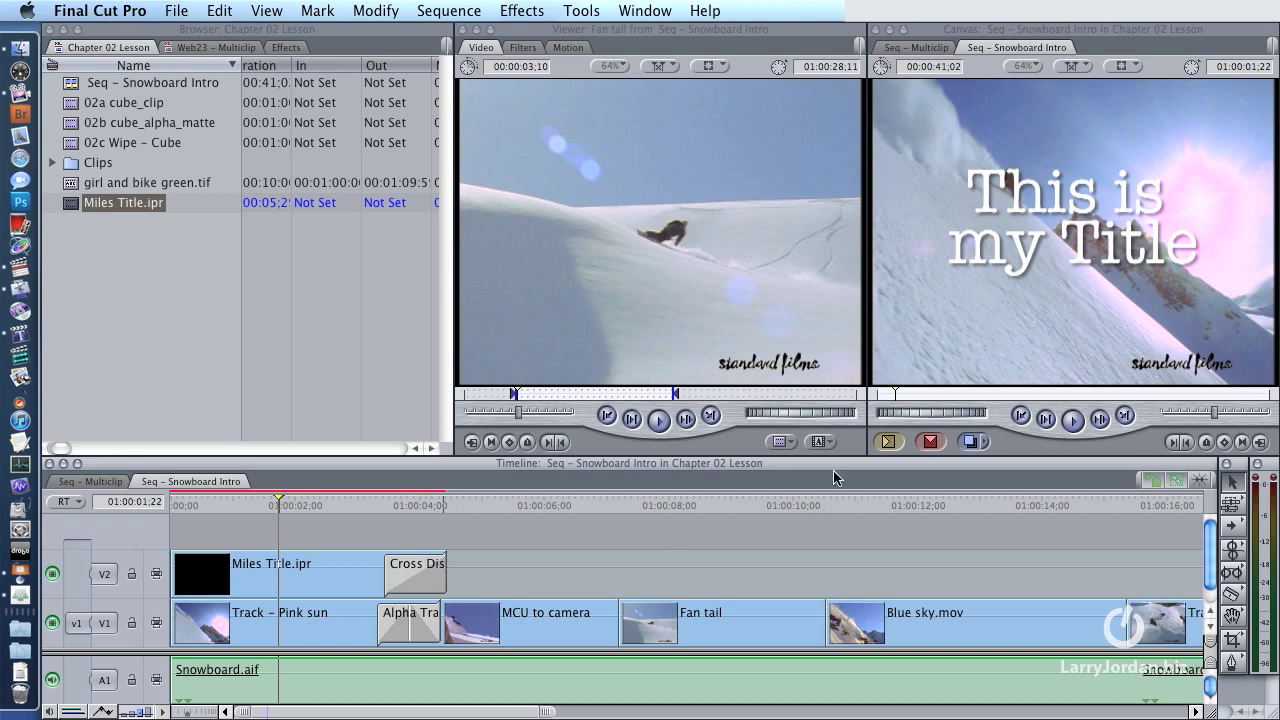
{"action": "left_click", "coordinate": [821, 441]}
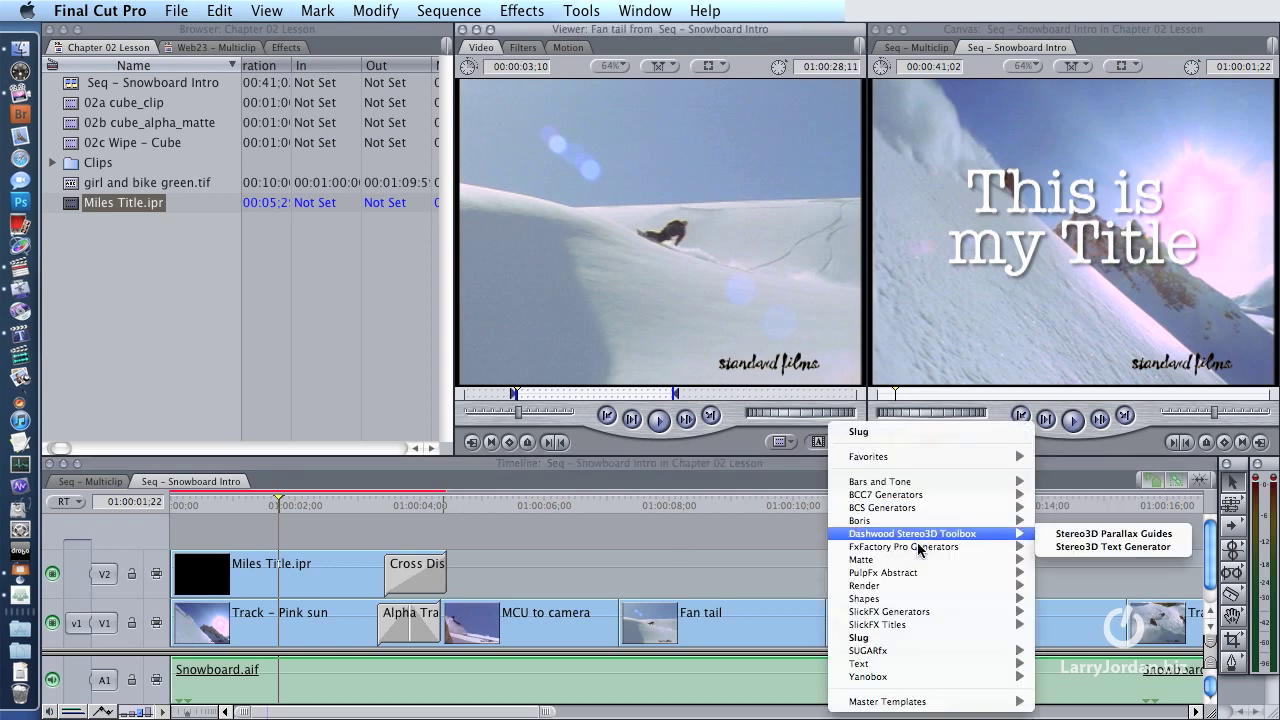
{"action": "mouse_move", "coordinate": [916, 574]}
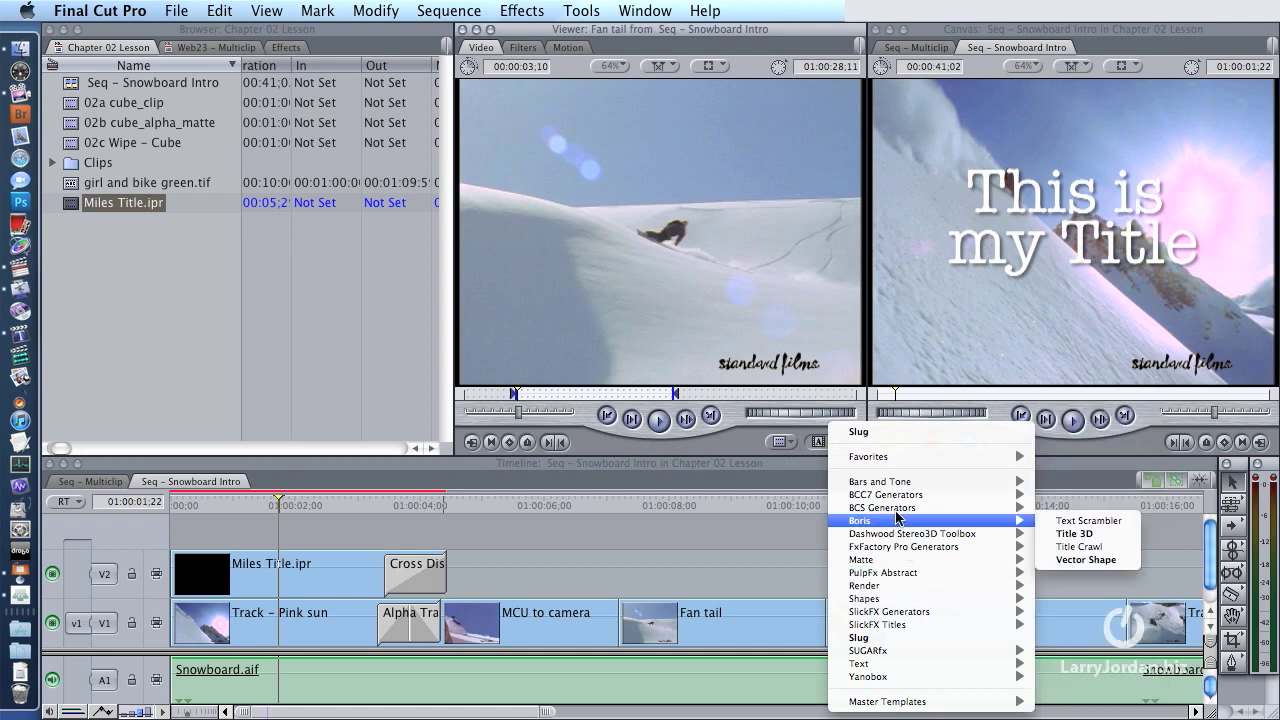
{"action": "mouse_move", "coordinate": [885, 521]}
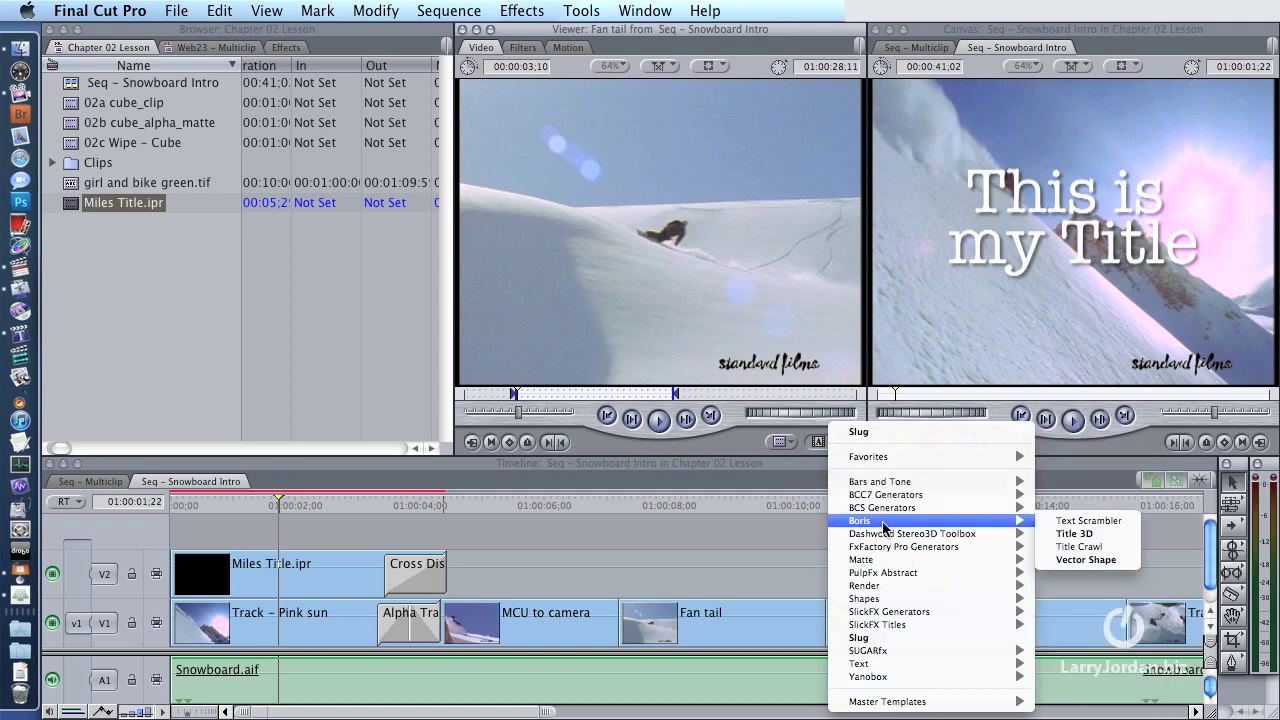